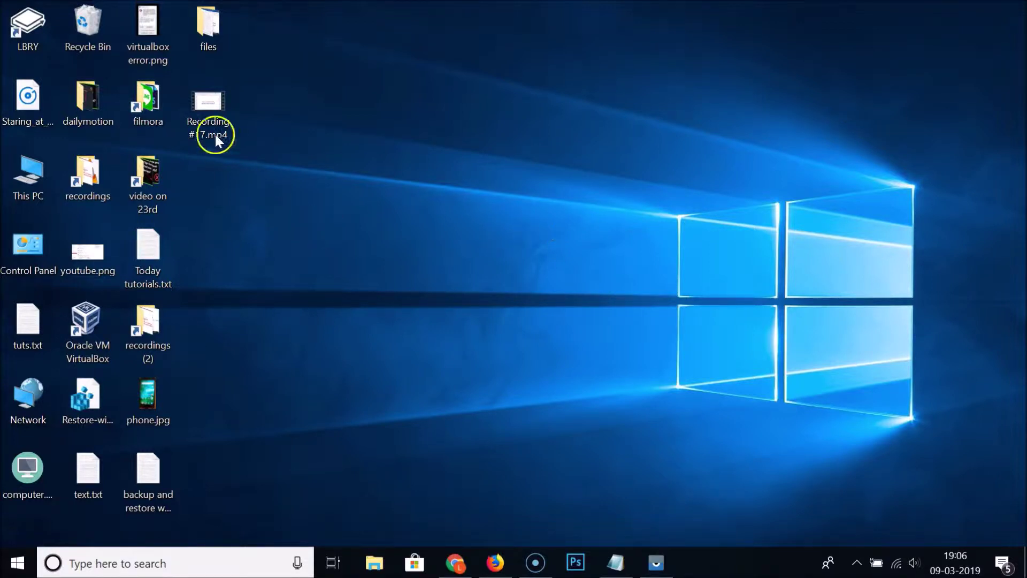
- Play Recording #17.mp4 from the desktop in VLC, shrink the player window, and close the This PC window covering it
right_click(202, 104)
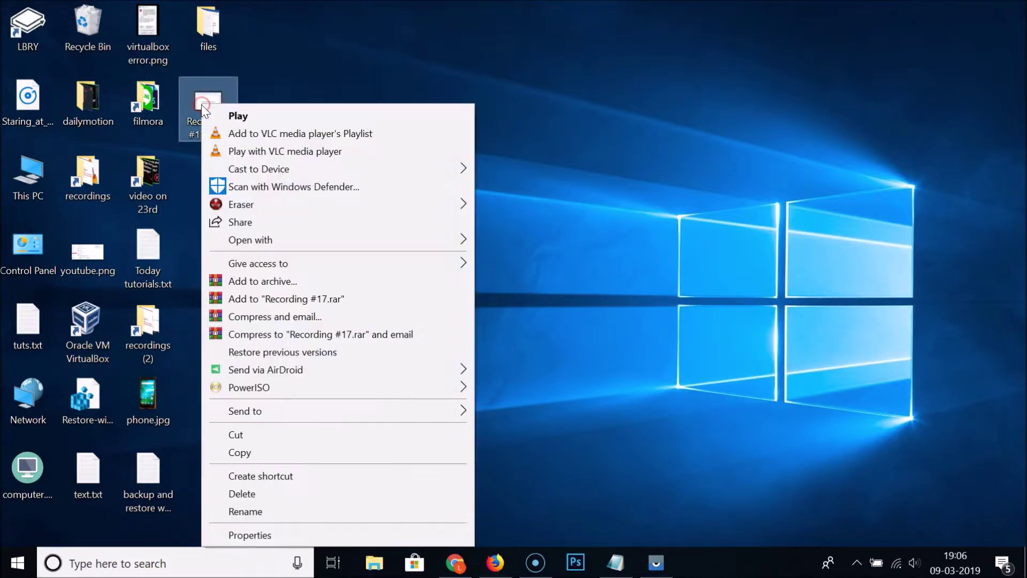
left_click(303, 153)
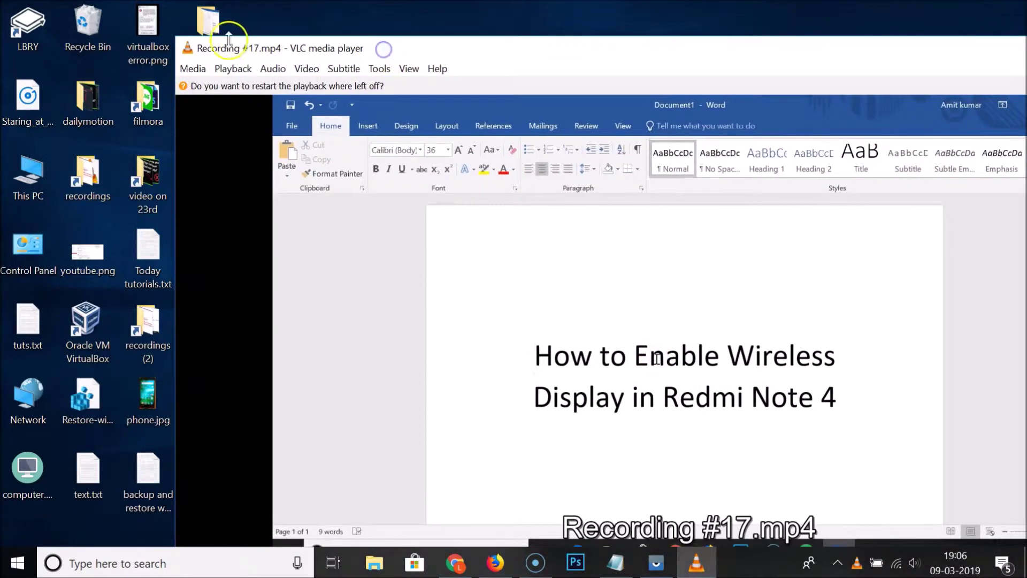
left_click_drag(180, 40, 537, 164)
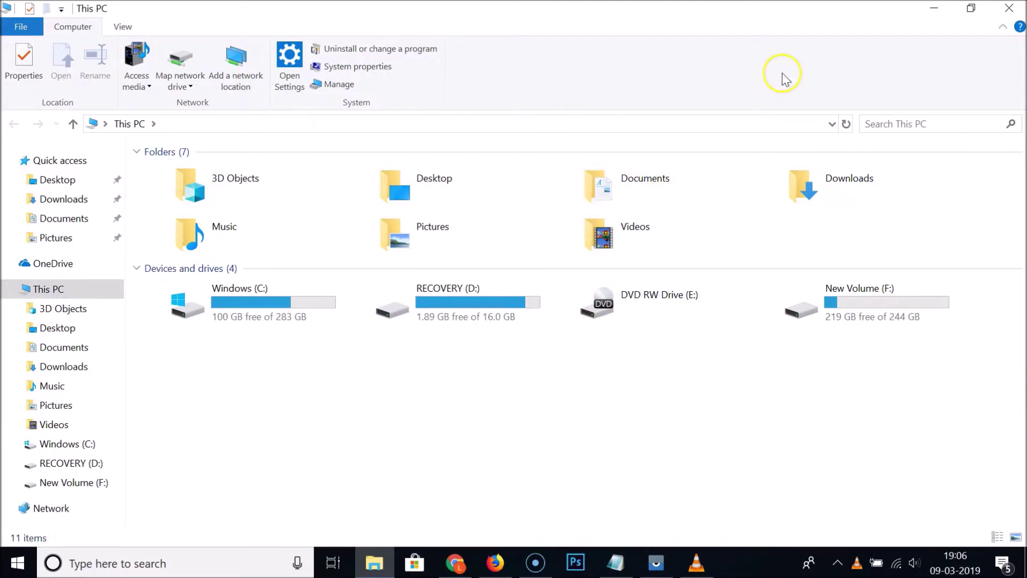
left_click(1009, 8)
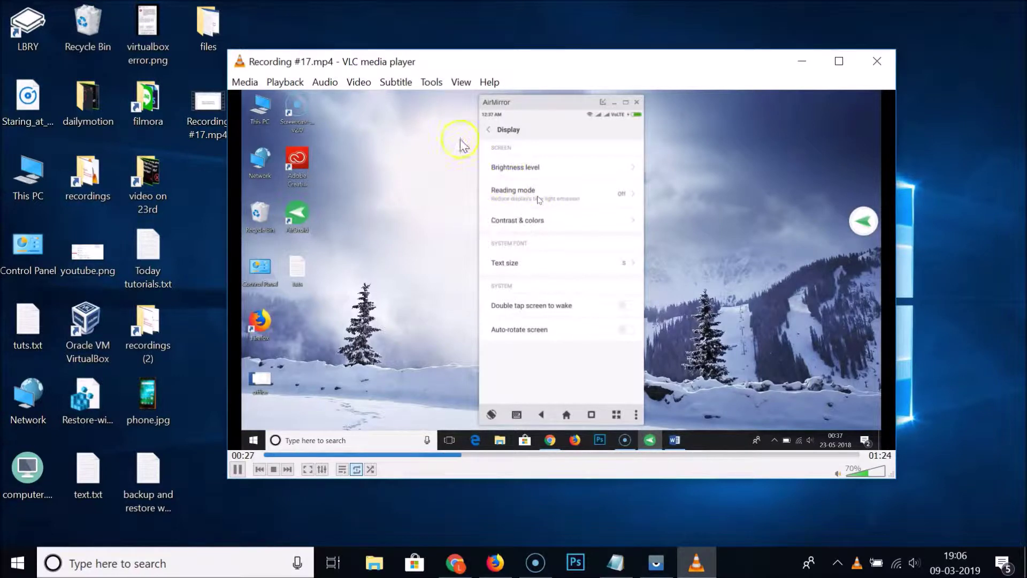
- Turn on Always on top for the current VLC window and test it by opening and closing a File Explorer window
right_click(509, 192)
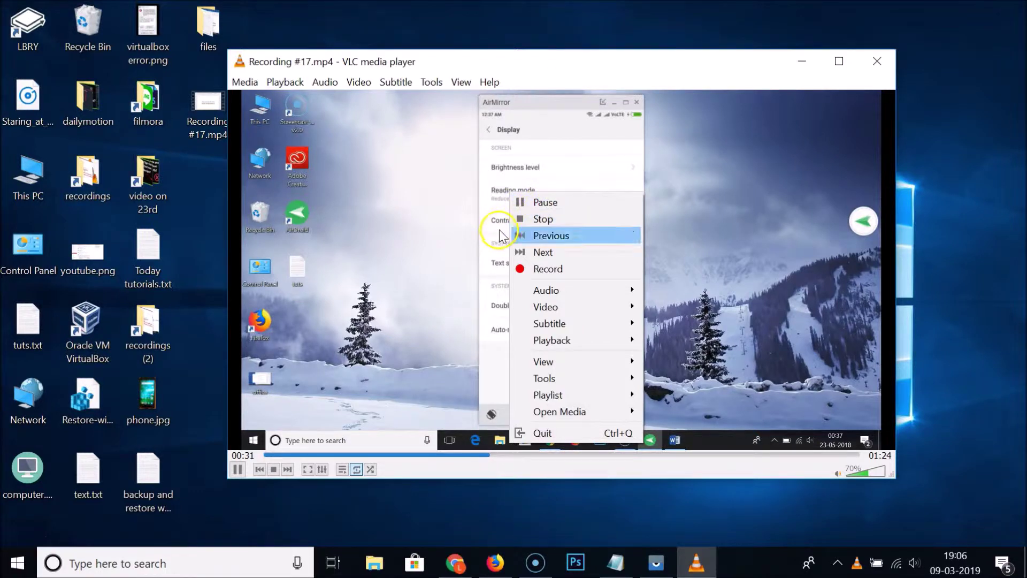
mouse_move(573, 361)
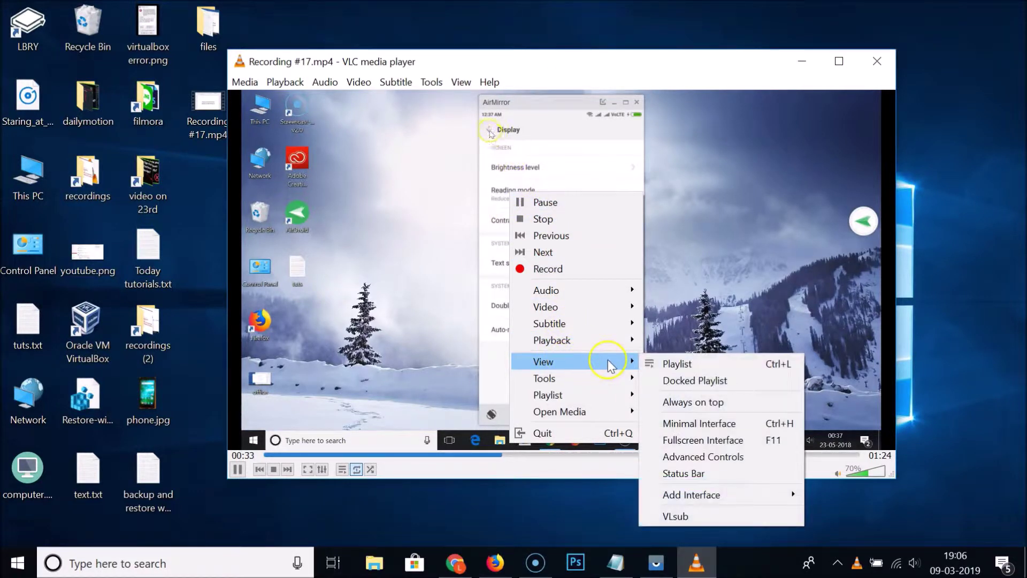
left_click(662, 405)
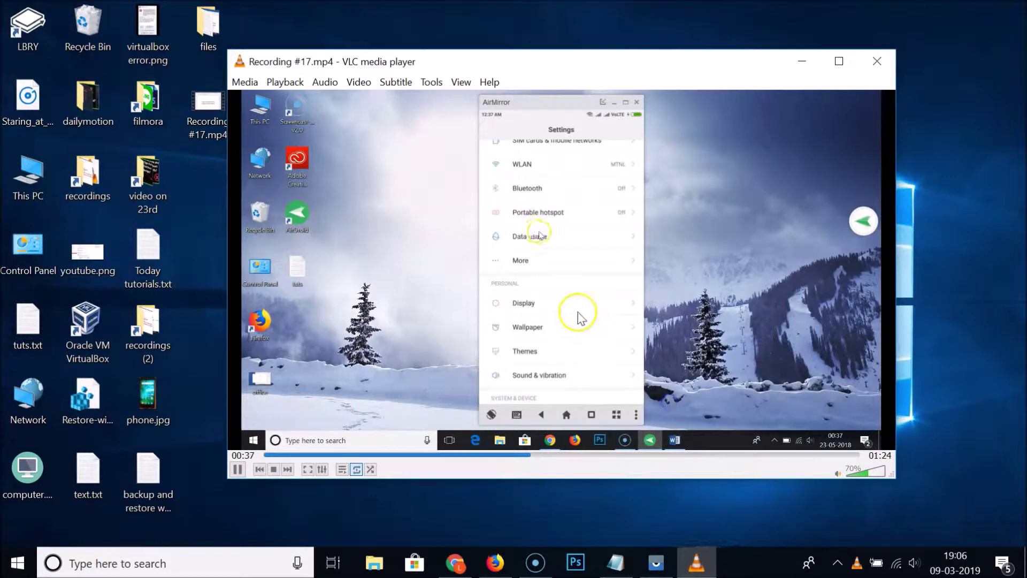
left_click(373, 564)
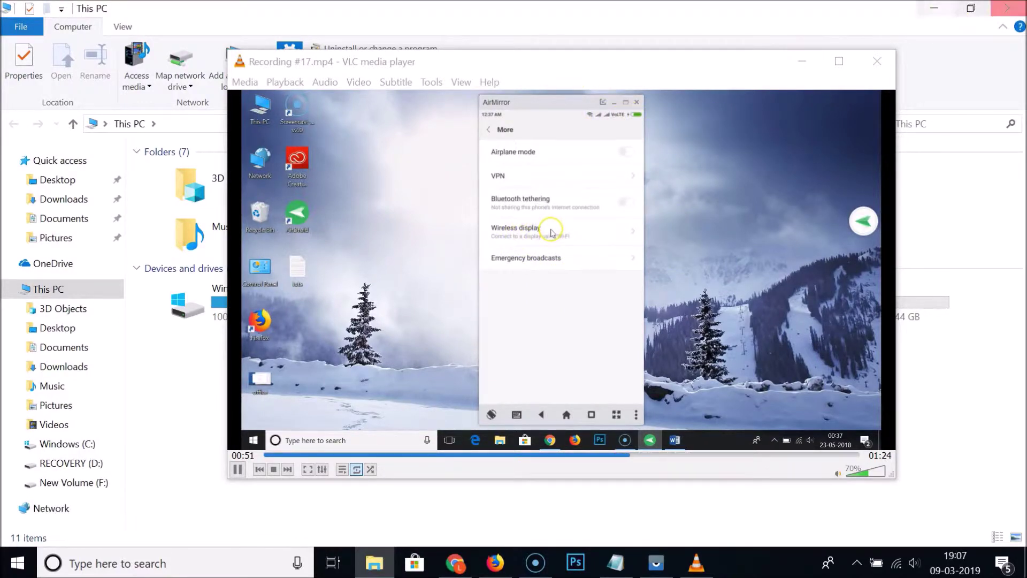
left_click(1009, 8)
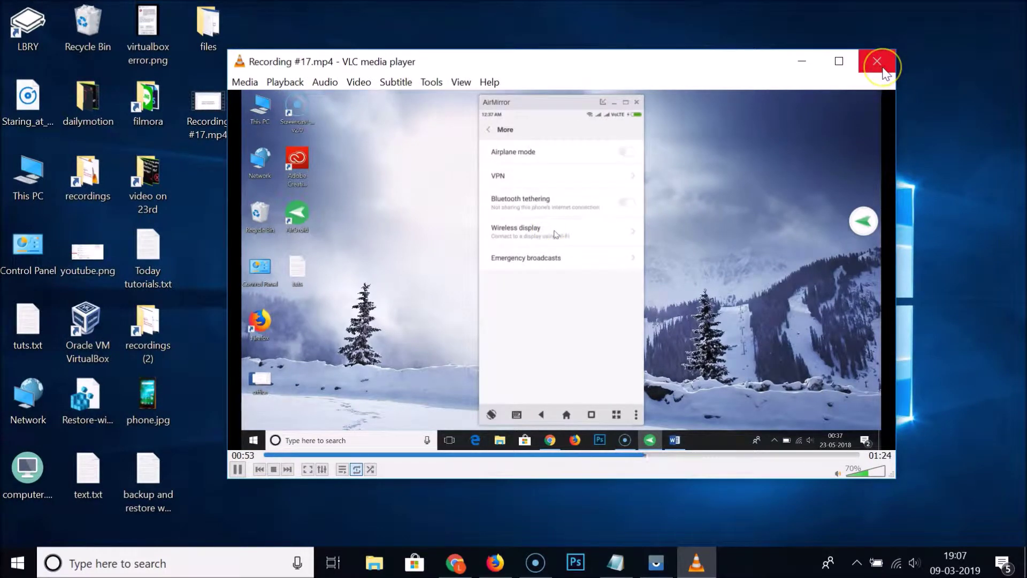
- Restart VLC with Recording #17.mp4 in a smaller, repositioned window and check whether a File Explorer window covers it
left_click(883, 68)
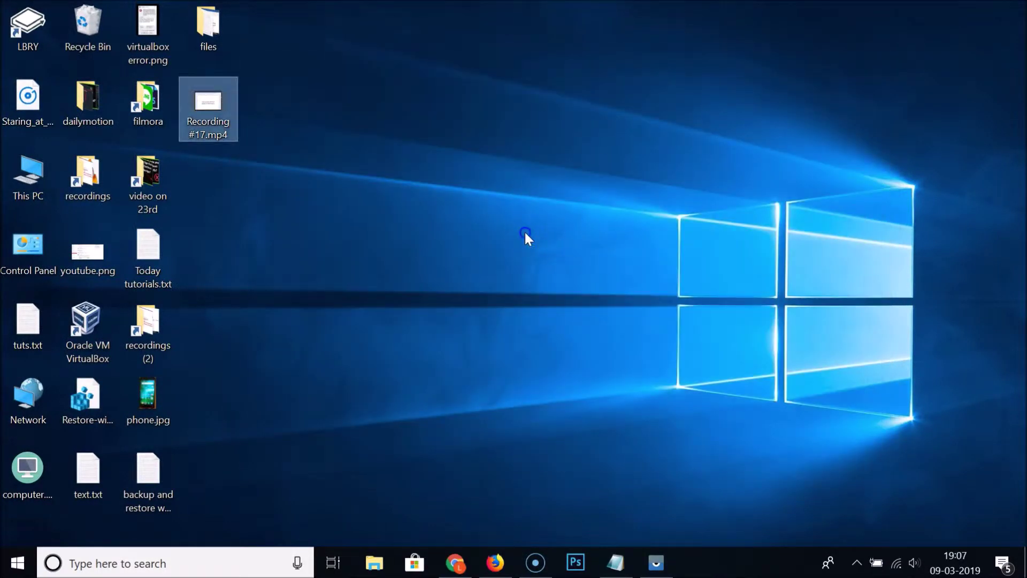
left_click(206, 102)
double_click(206, 103)
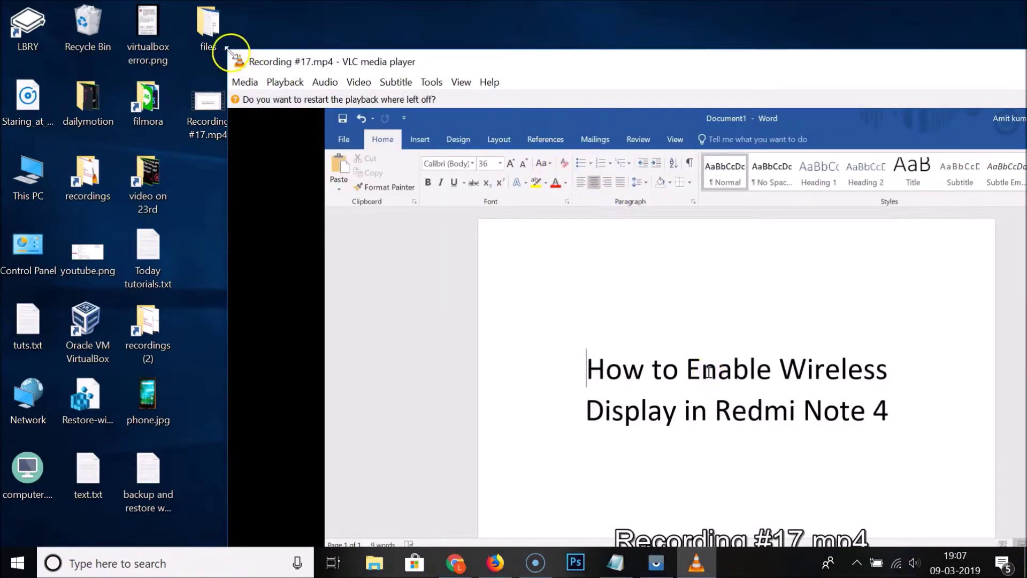
left_click_drag(226, 48, 515, 207)
left_click_drag(609, 218, 305, 109)
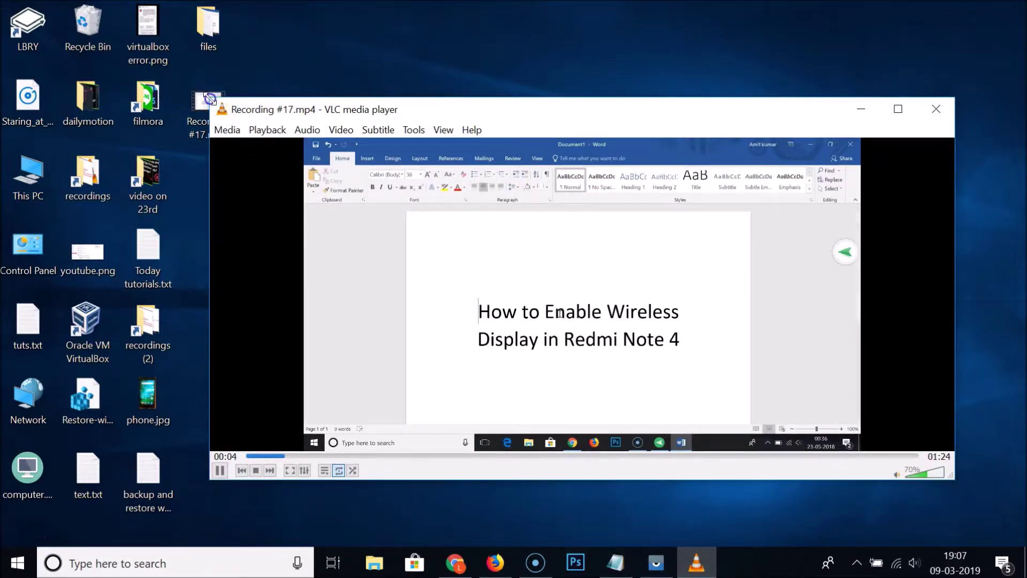
left_click_drag(210, 98, 398, 144)
left_click_drag(625, 157, 462, 113)
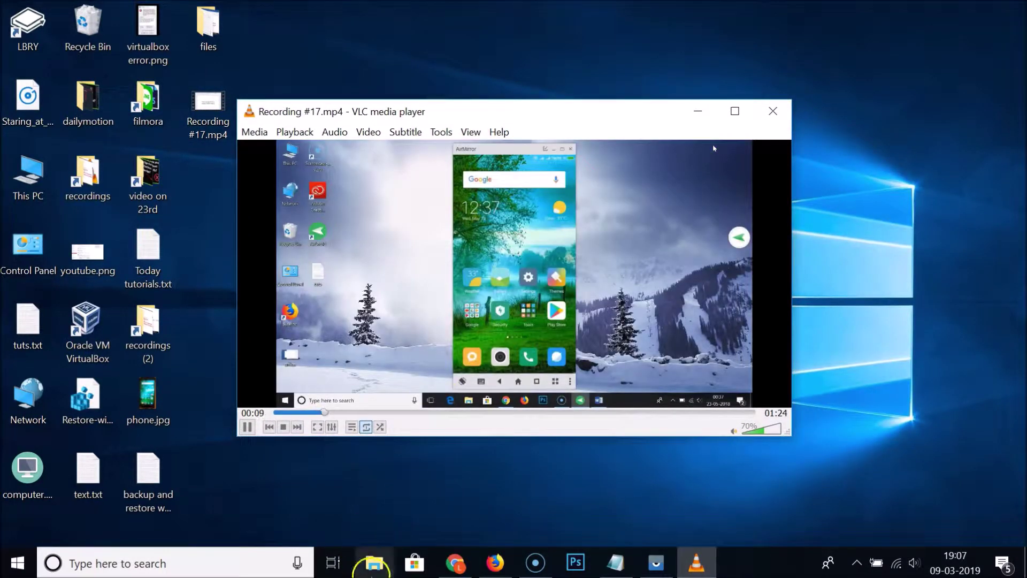
left_click(371, 564)
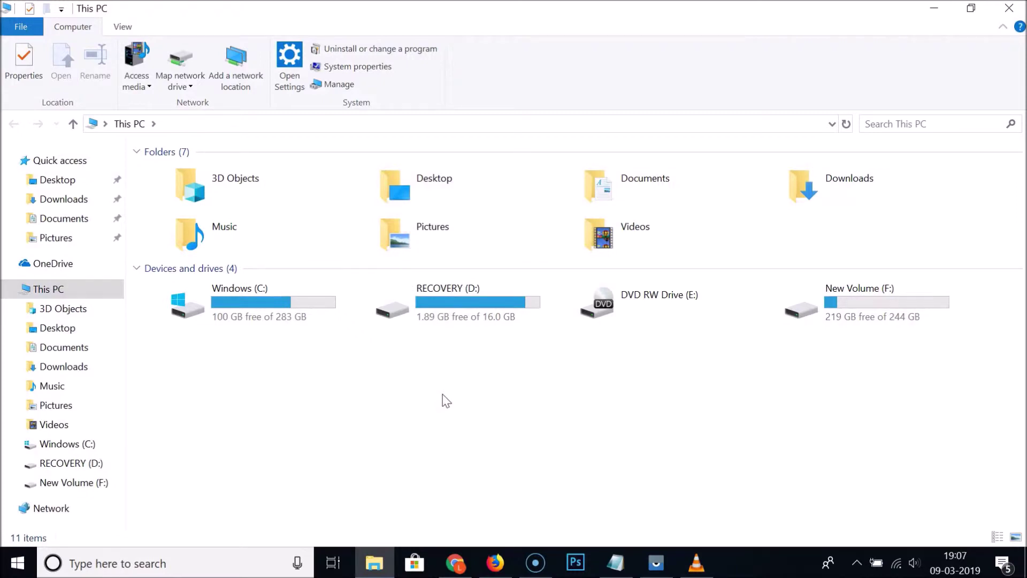
left_click(949, 11)
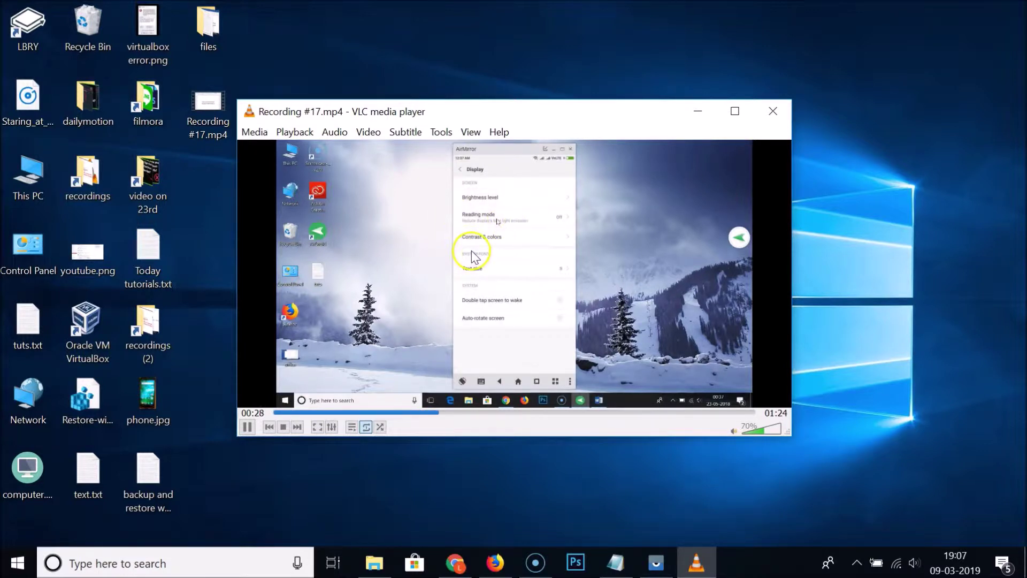
- Enable Always on top in the general Video settings of VLC's full preferences and save the change
left_click(441, 132)
left_click(466, 303)
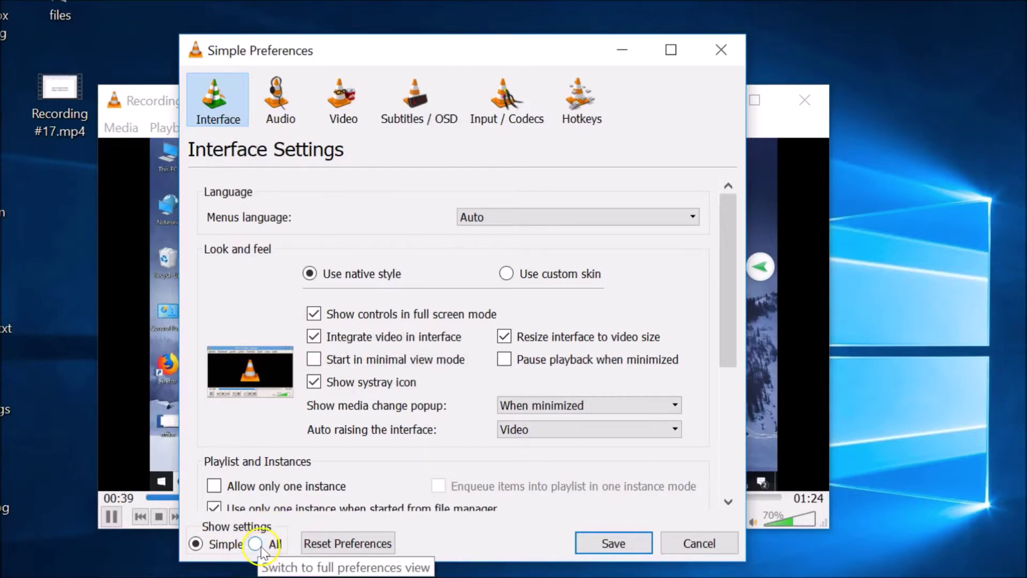
left_click(256, 544)
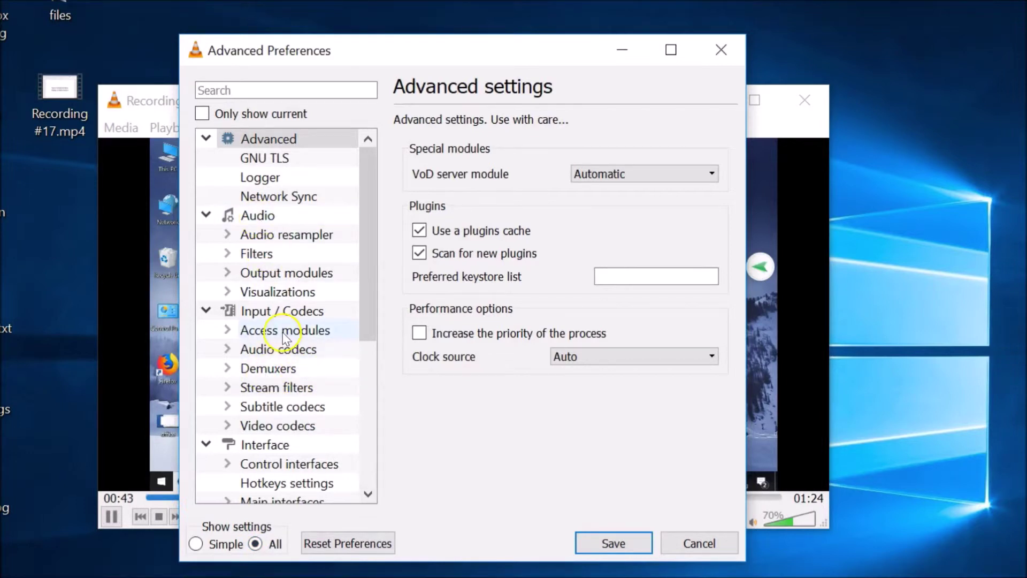
scroll(283, 337, "down", 2)
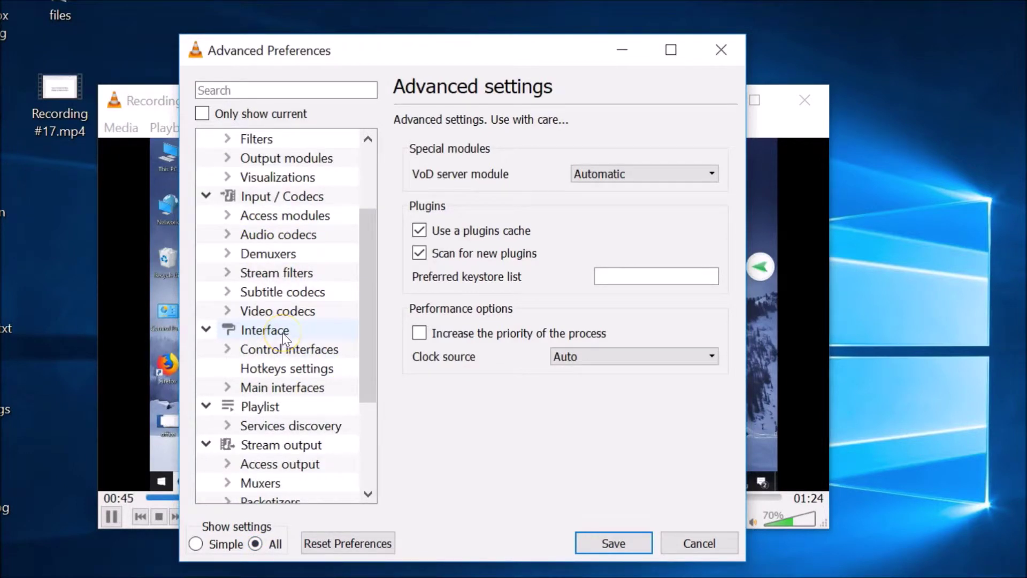
scroll(283, 336, "down", 2)
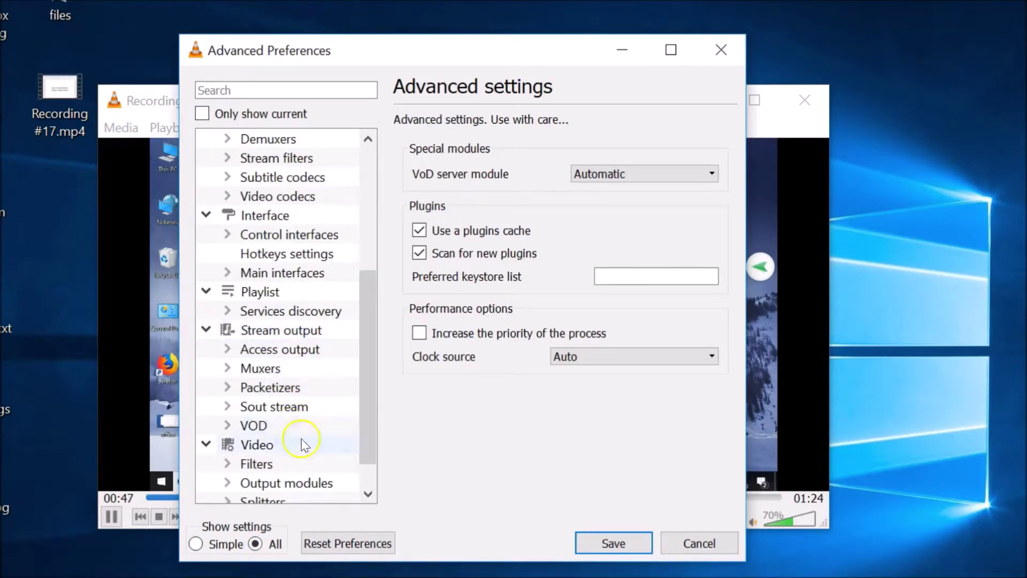
left_click(279, 447)
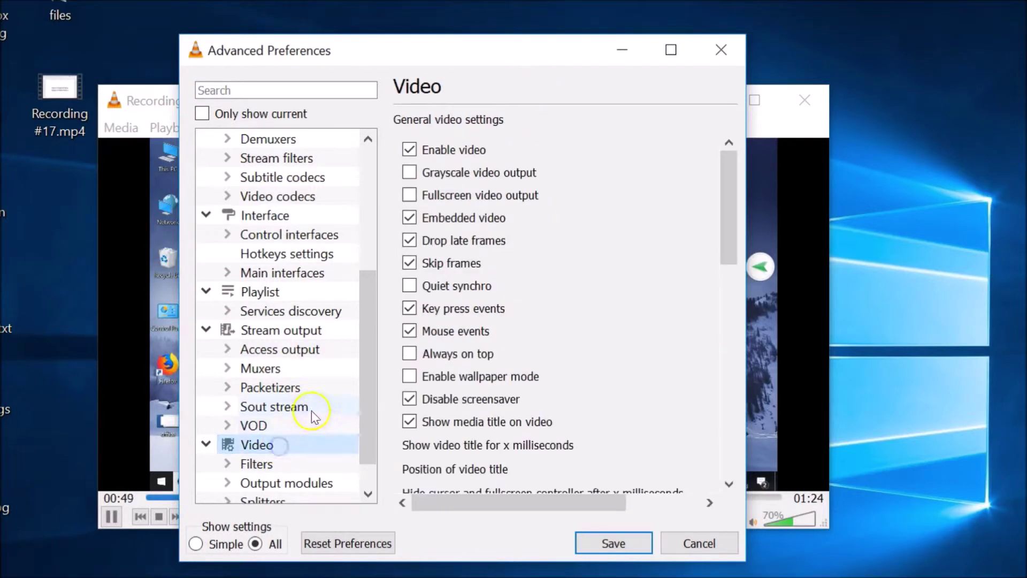
scroll(369, 364, "down", 1)
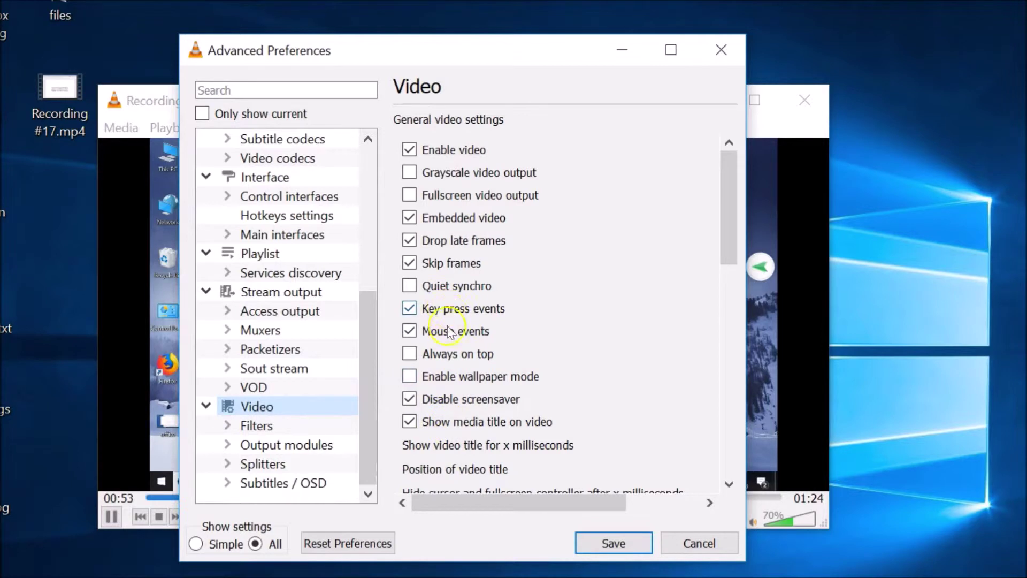
left_click(440, 355)
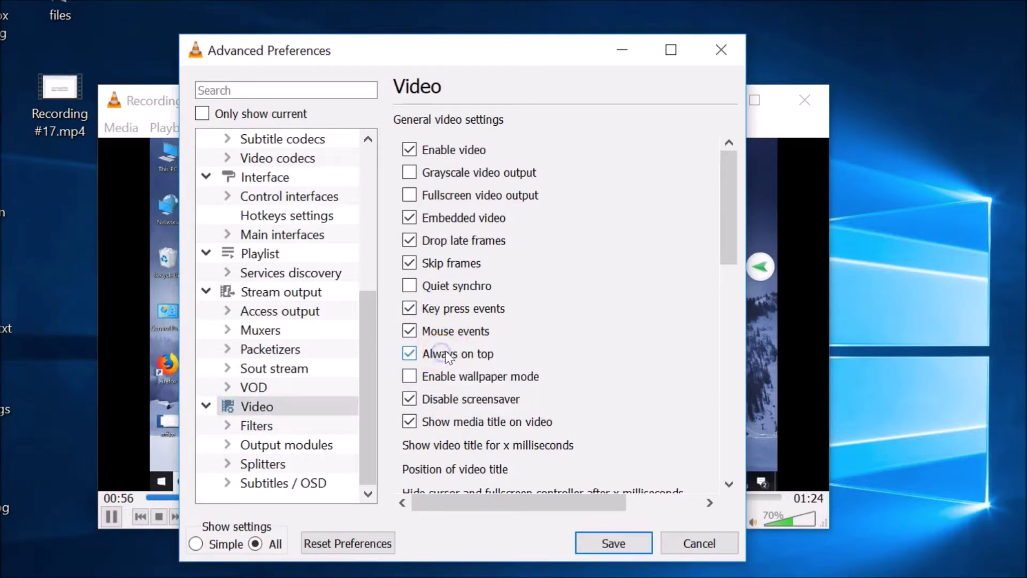
left_click(613, 543)
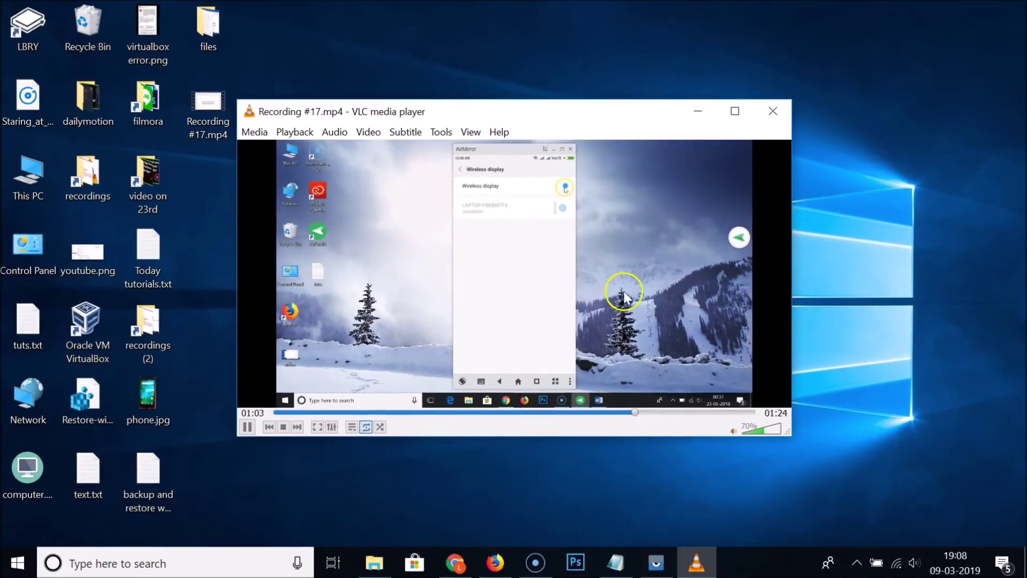
- Close VLC, reopen Recording #17.mp4 from the desktop, and shrink and reposition the player window
left_click(775, 107)
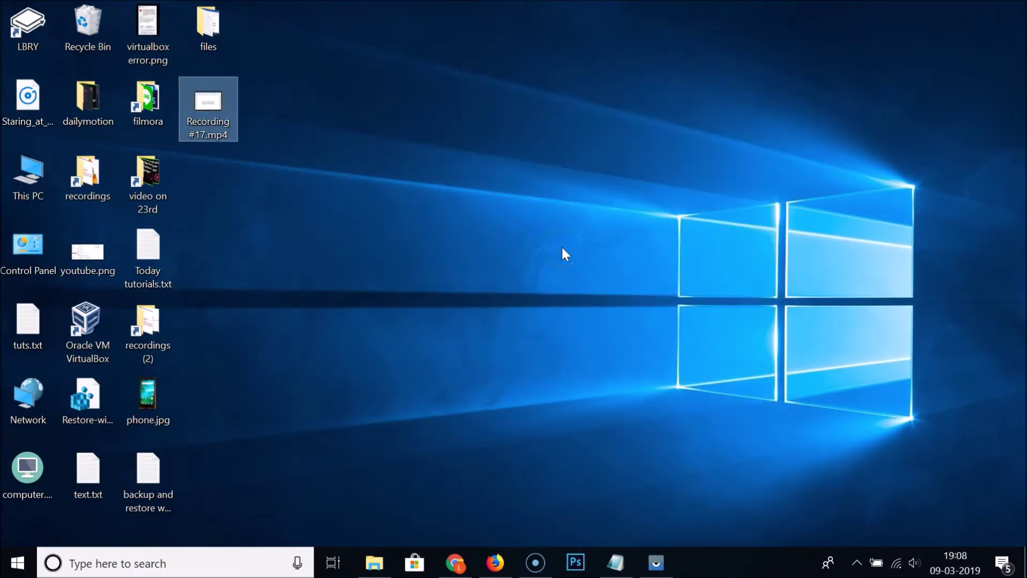
left_click(563, 248)
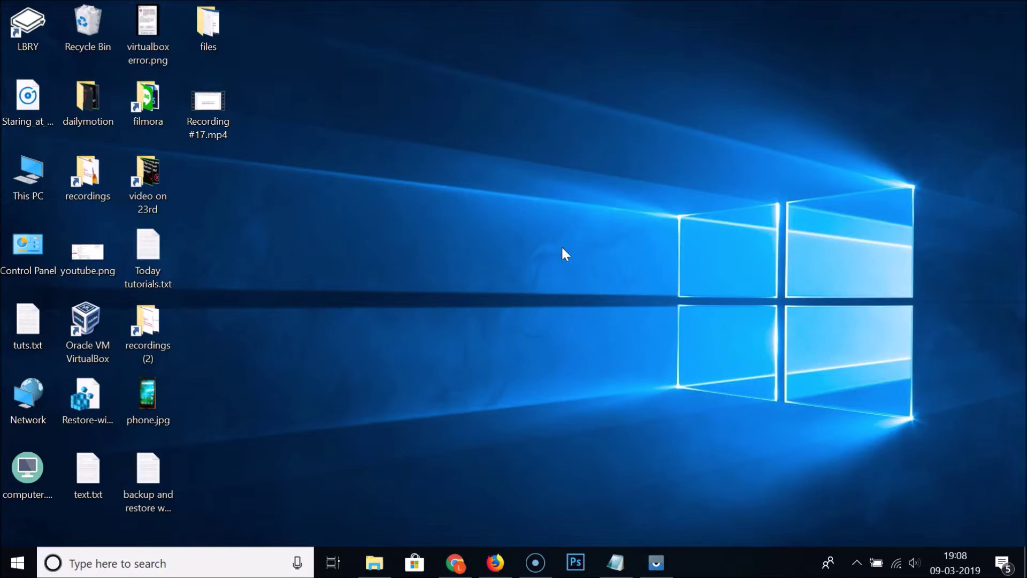
double_click(219, 121)
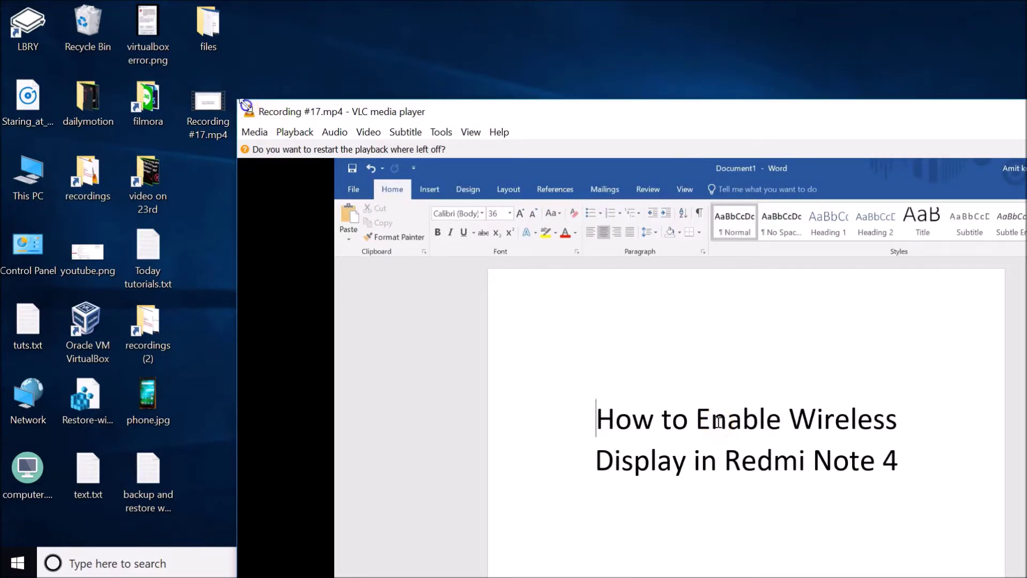
left_click_drag(238, 99, 693, 254)
left_click_drag(757, 266, 337, 91)
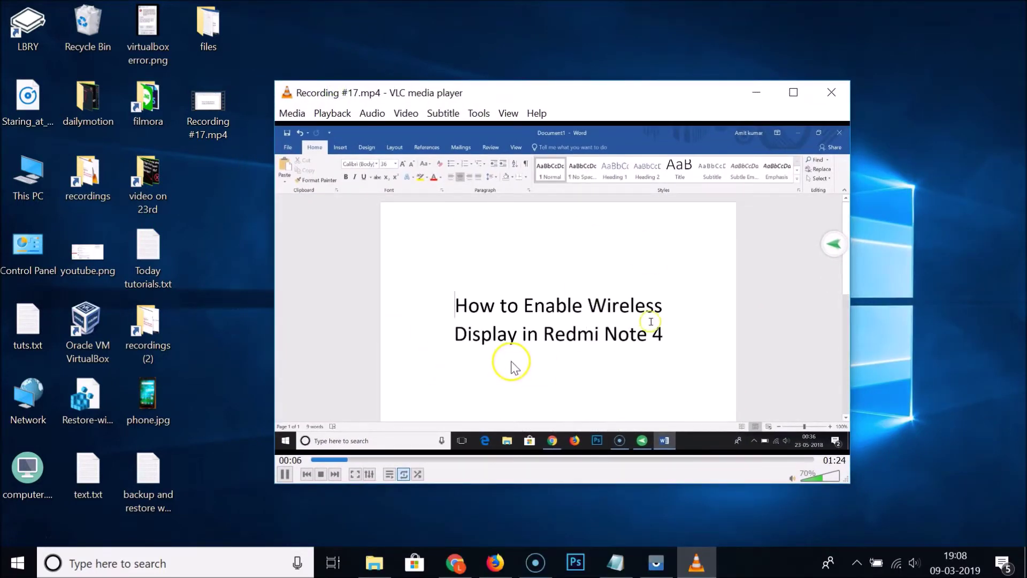
- Test the permanent always-on-top setting by showing, hiding and restoring the This PC window behind the player
left_click(377, 563)
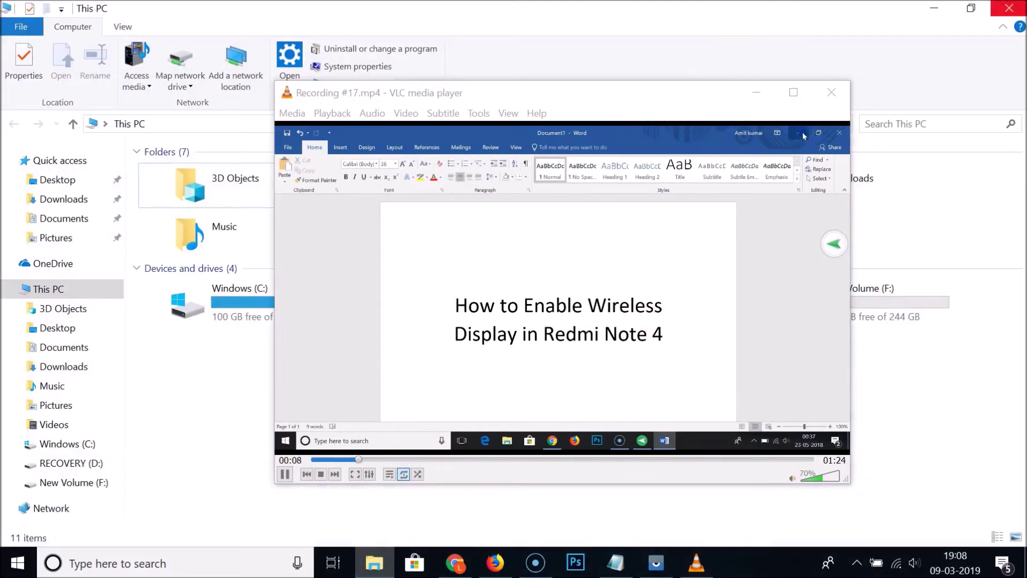
left_click(376, 562)
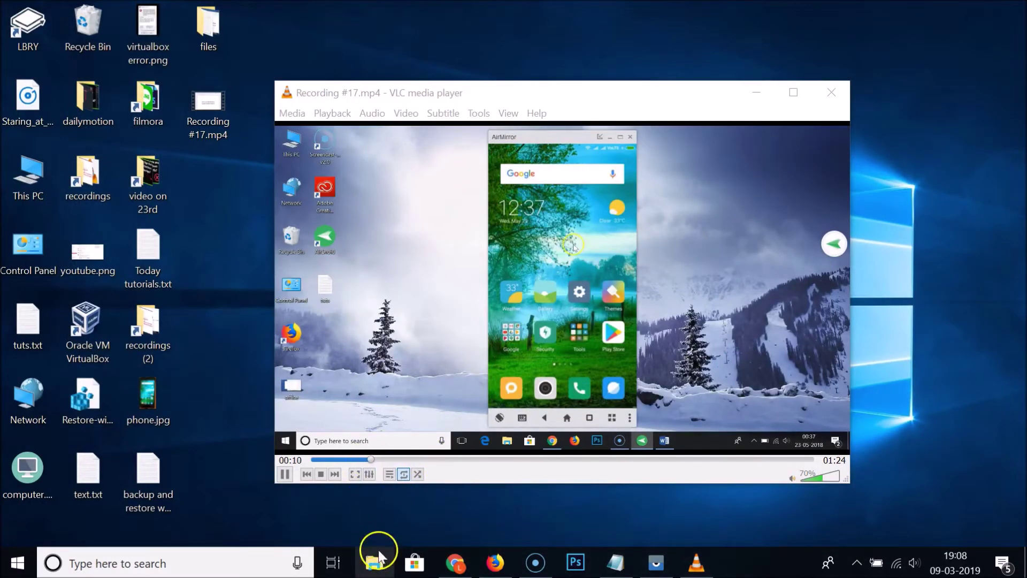
key("alt+Tab")
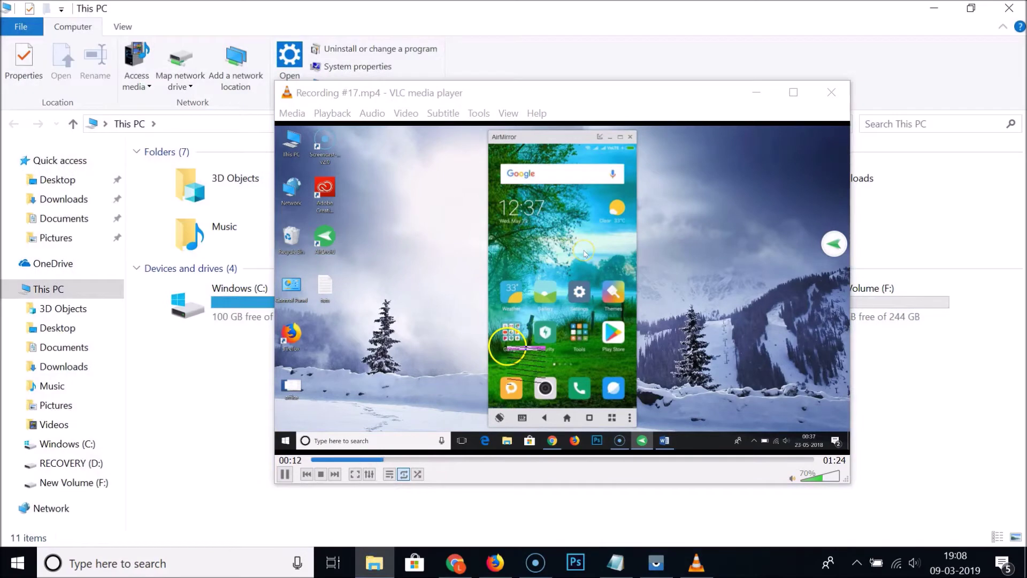